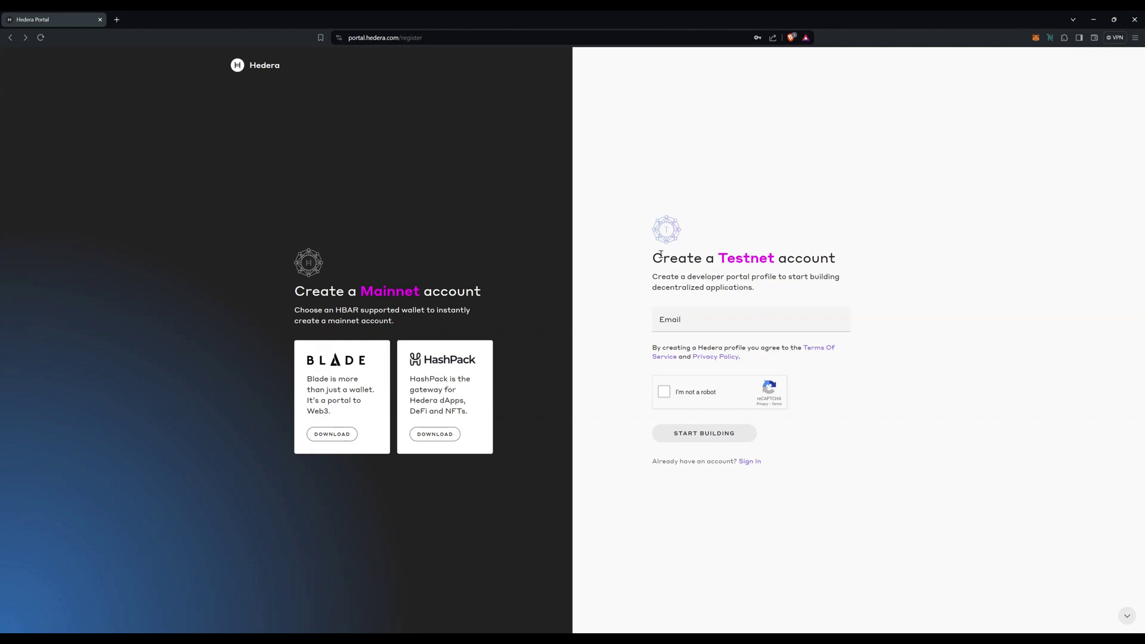
{"action": "left_click_drag", "start_coordinate": [655, 255], "coordinate": [894, 255]}
{"action": "left_click", "coordinate": [888, 255]}
{"action": "left_click", "coordinate": [721, 319]}
Step: Pass the robot check with the three traffic-light tiles and submit the Testnet registration
{"action": "left_click", "coordinate": [664, 393]}
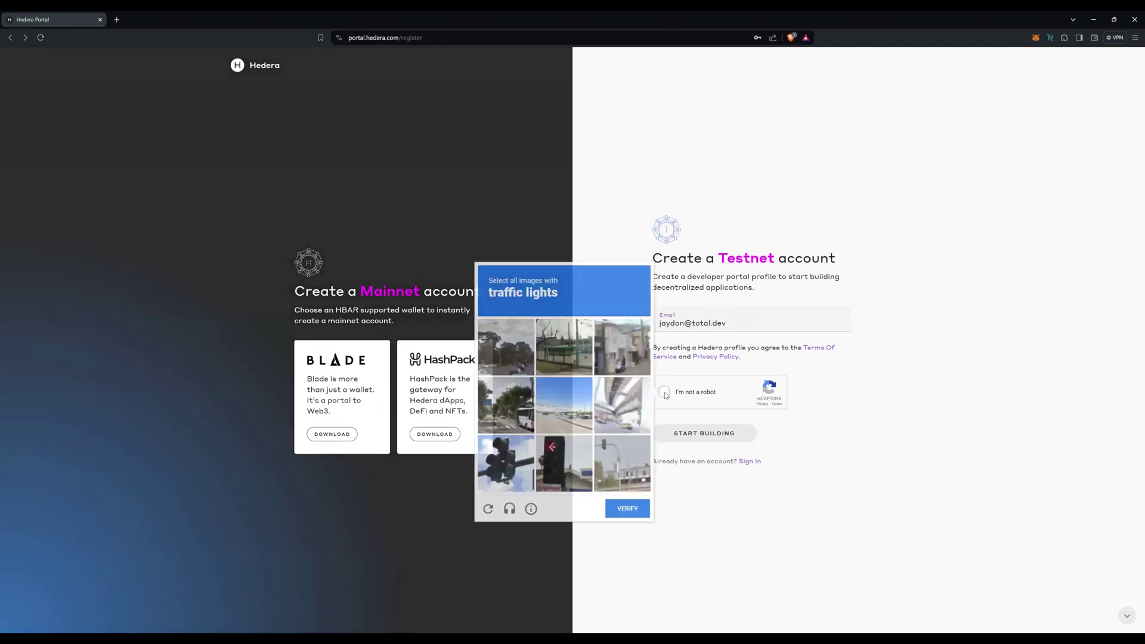
{"action": "left_click", "coordinate": [579, 467]}
{"action": "left_click", "coordinate": [483, 460]}
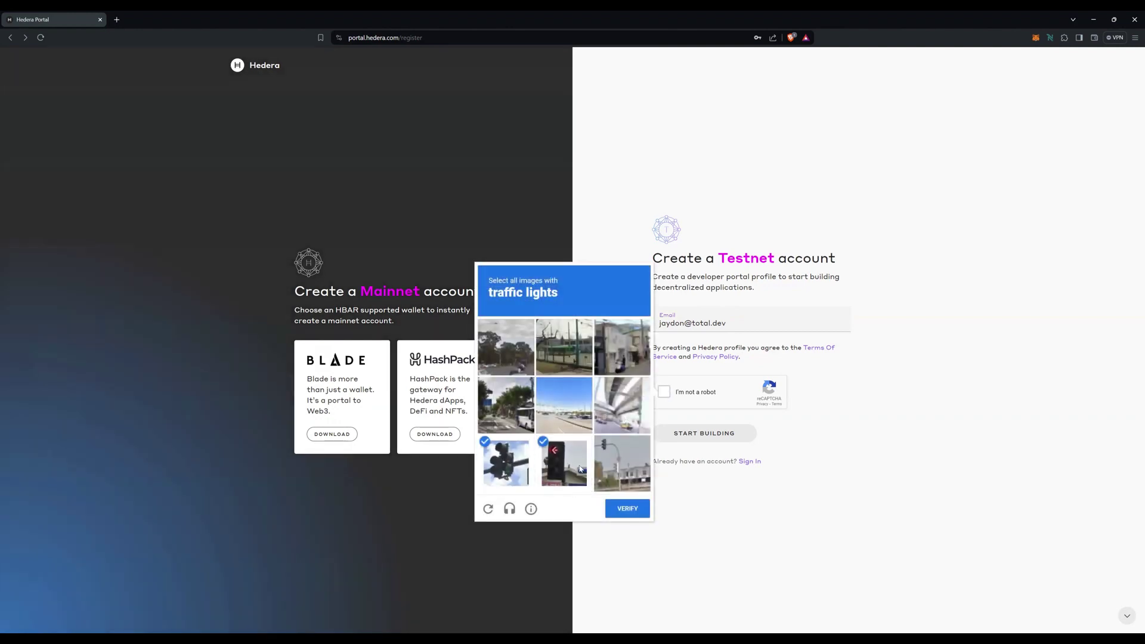
{"action": "left_click", "coordinate": [620, 465]}
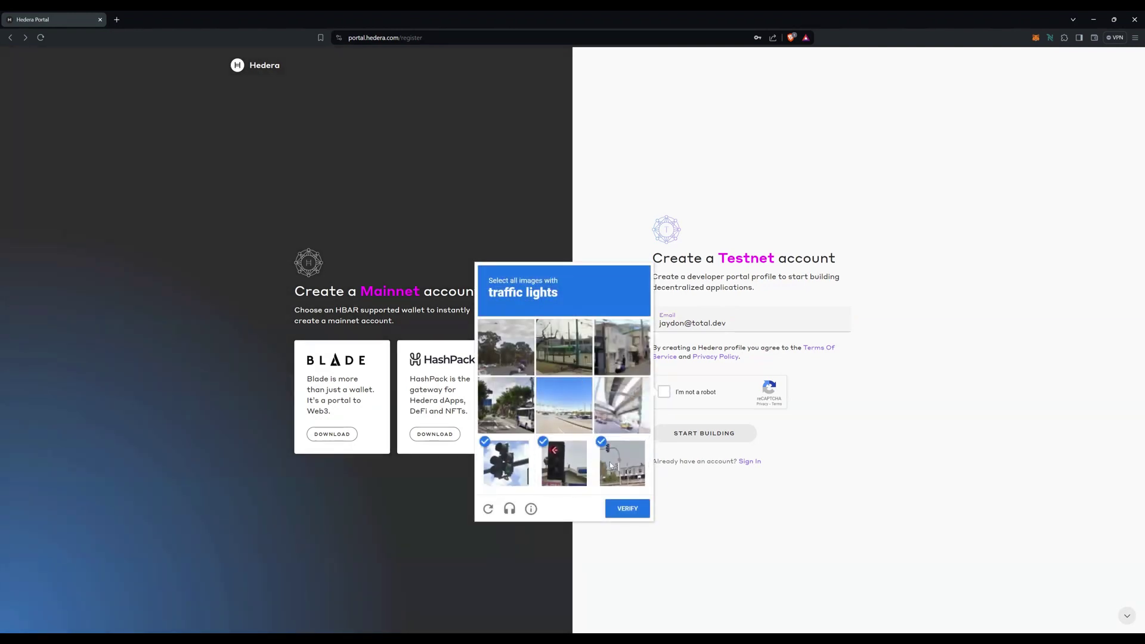
{"action": "left_click", "coordinate": [621, 510]}
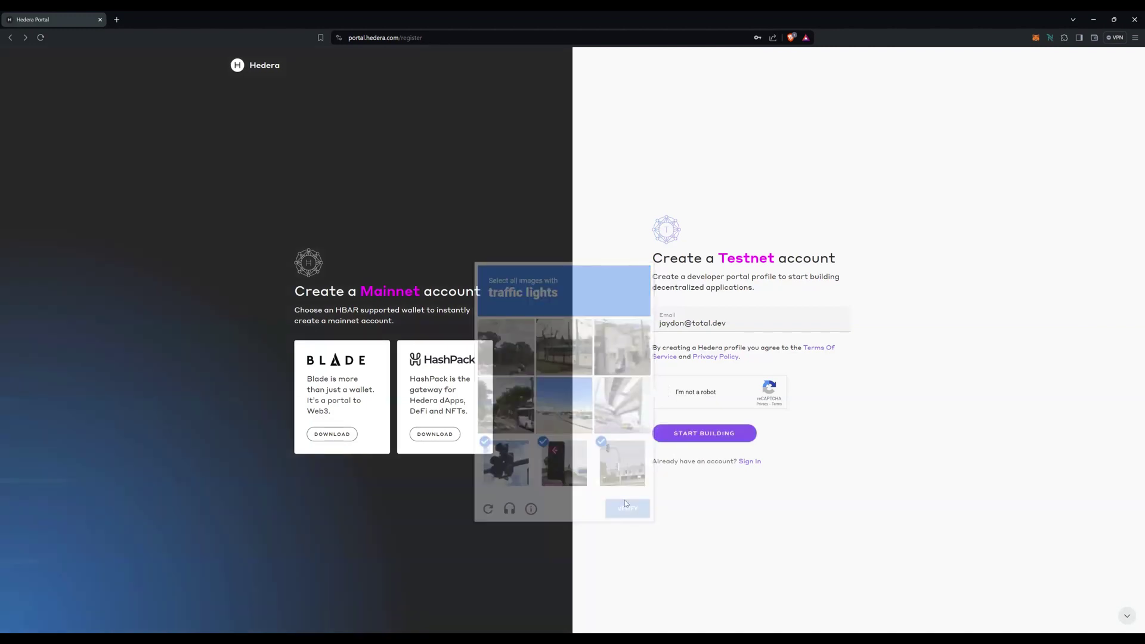
{"action": "left_click", "coordinate": [685, 440]}
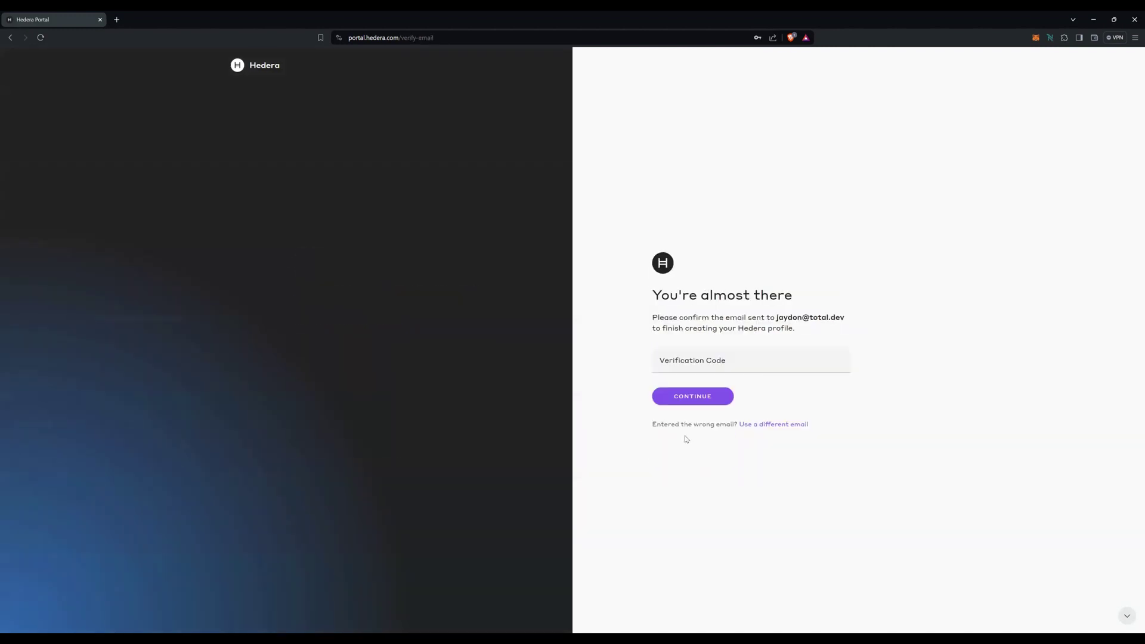
Step: Select the Verification Code field to enter the emailed code
{"action": "left_click", "coordinate": [709, 355]}
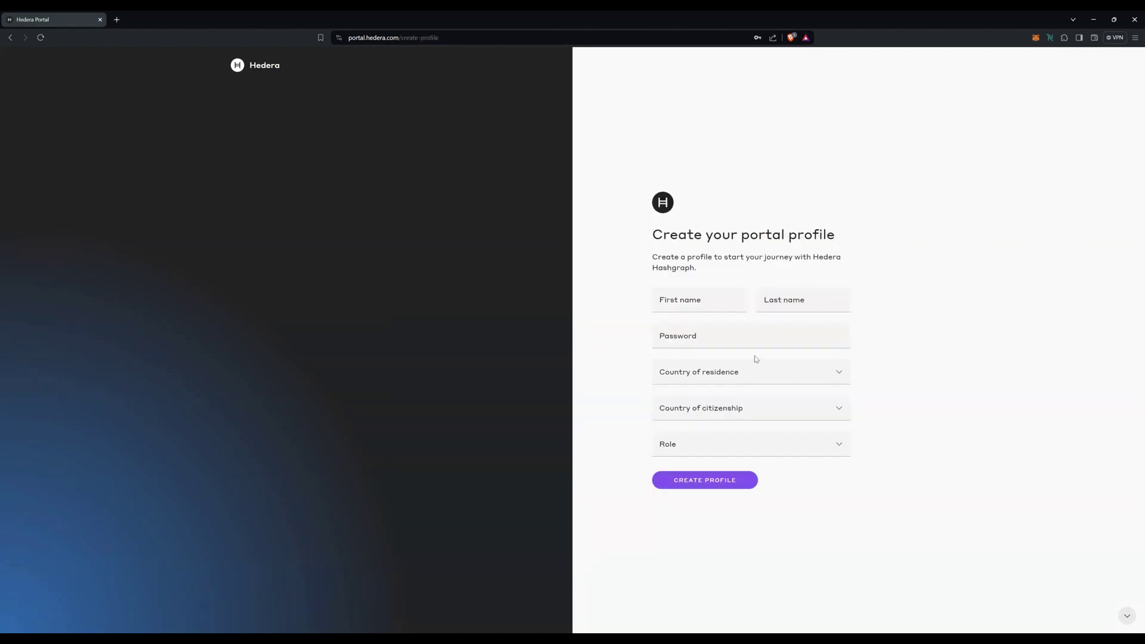
Step: Autofill the saved first and last name, countries and password
{"action": "left_click", "coordinate": [700, 299]}
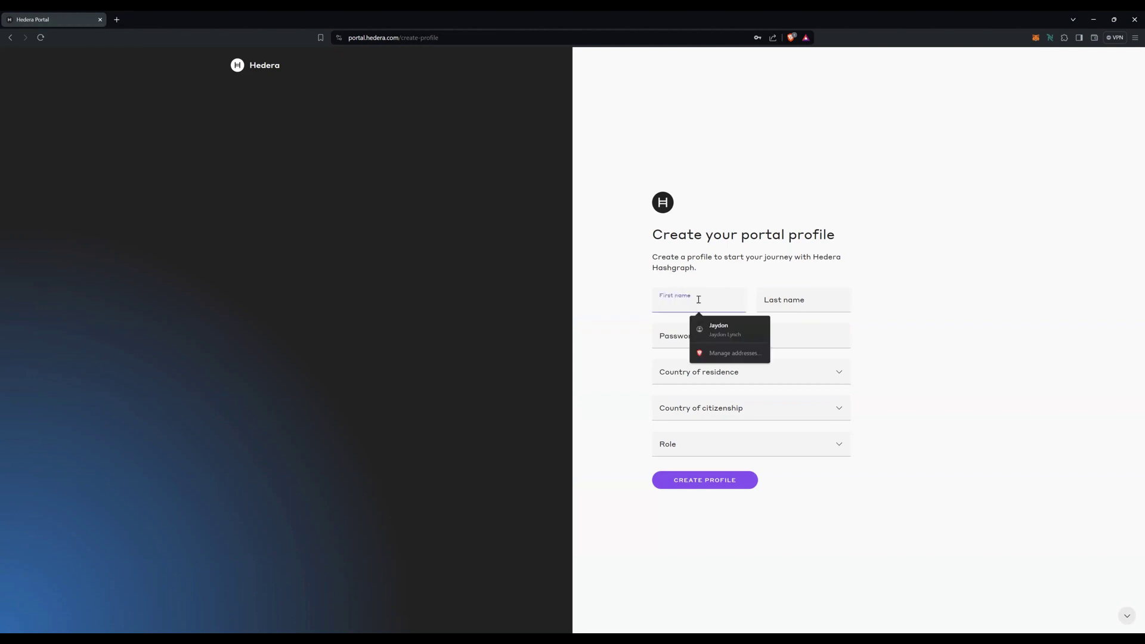
{"action": "left_click", "coordinate": [744, 322]}
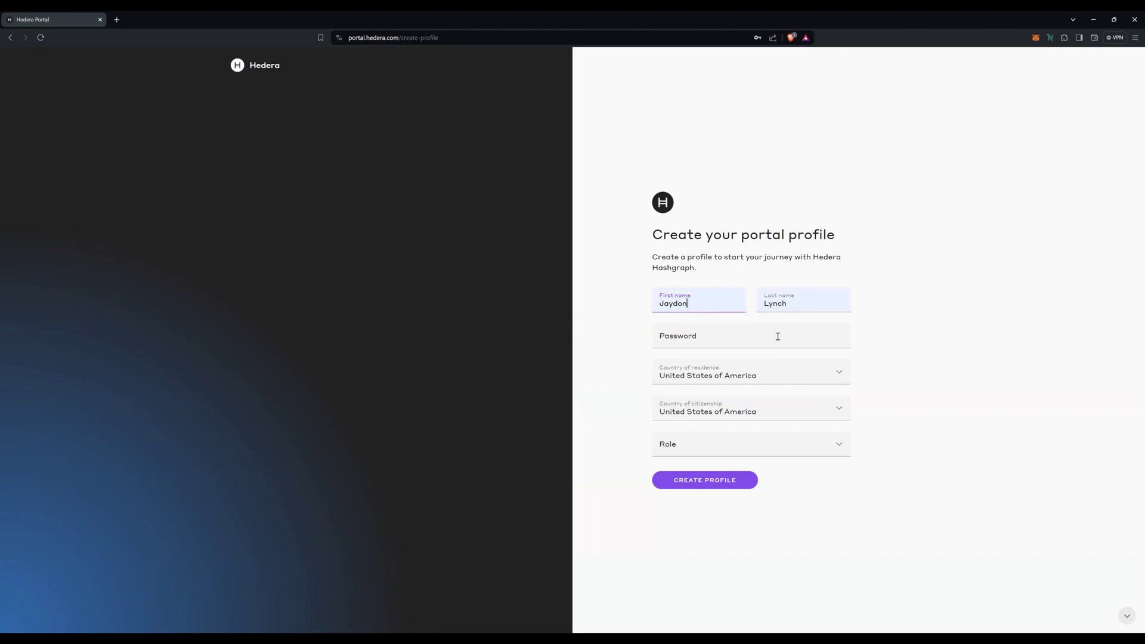
{"action": "left_click", "coordinate": [778, 337]}
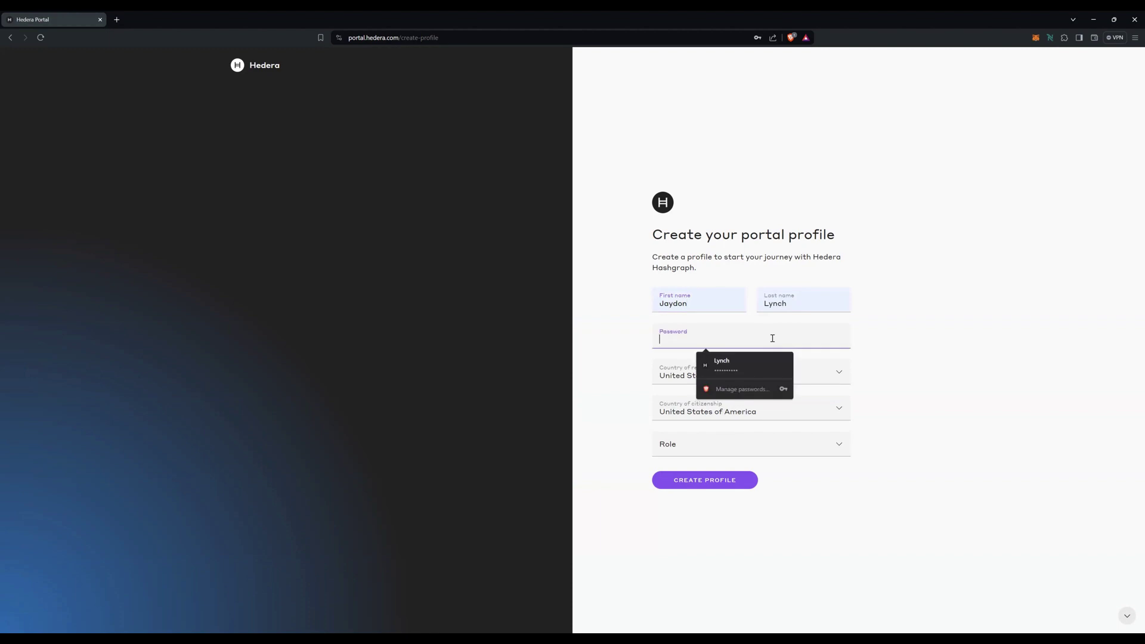
{"action": "left_click", "coordinate": [746, 366]}
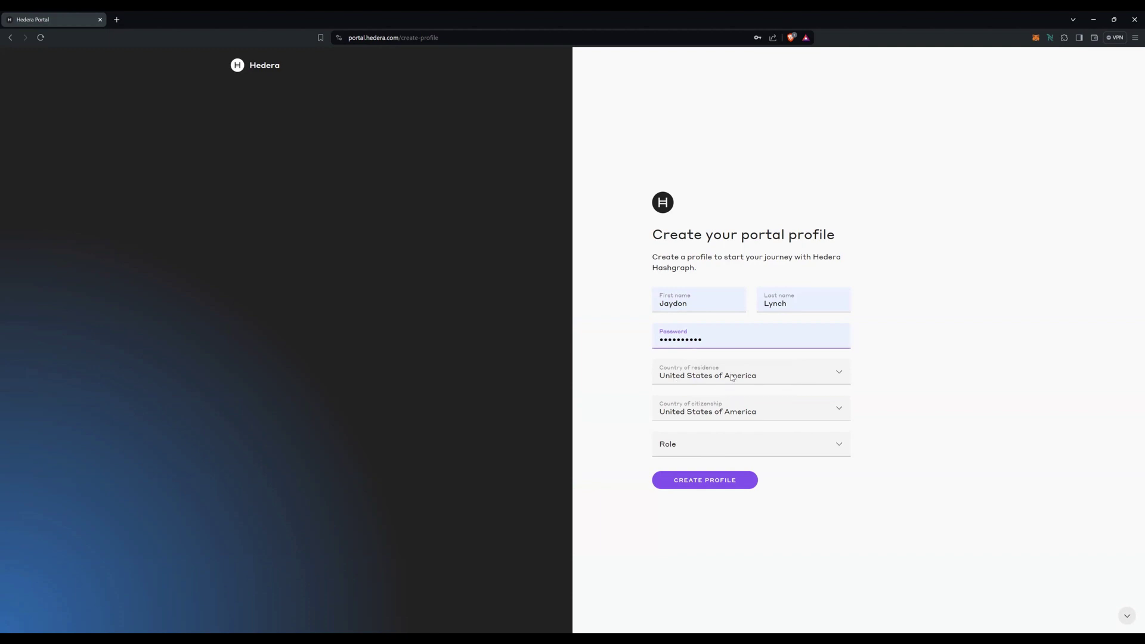
Step: Set the role to Developer and submit the profile
{"action": "left_click", "coordinate": [699, 444]}
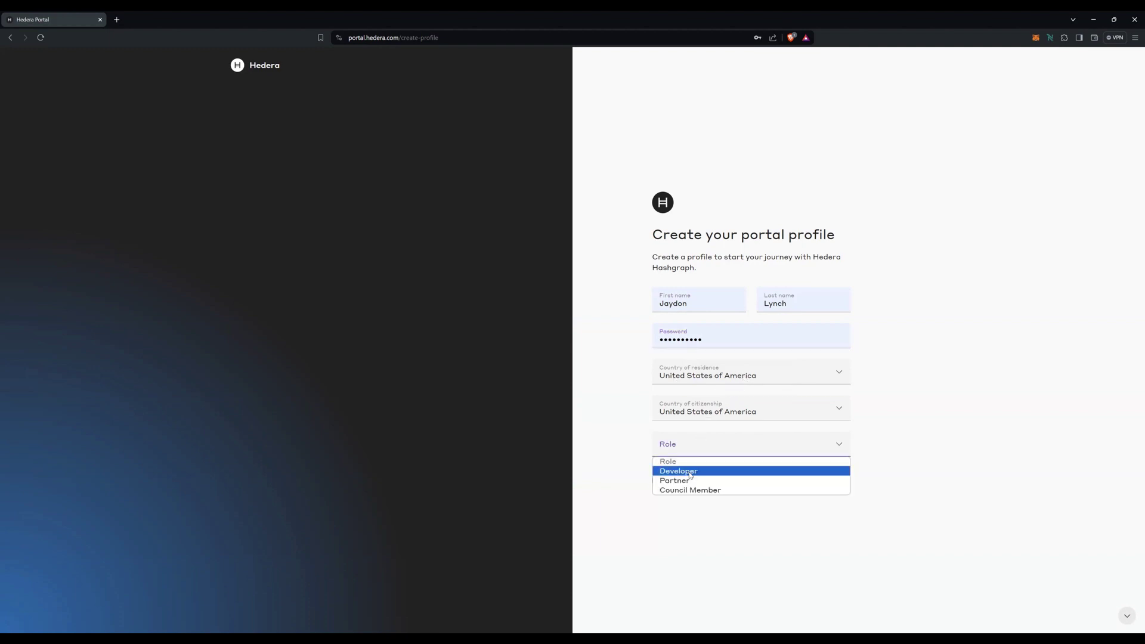
{"action": "left_click", "coordinate": [680, 471]}
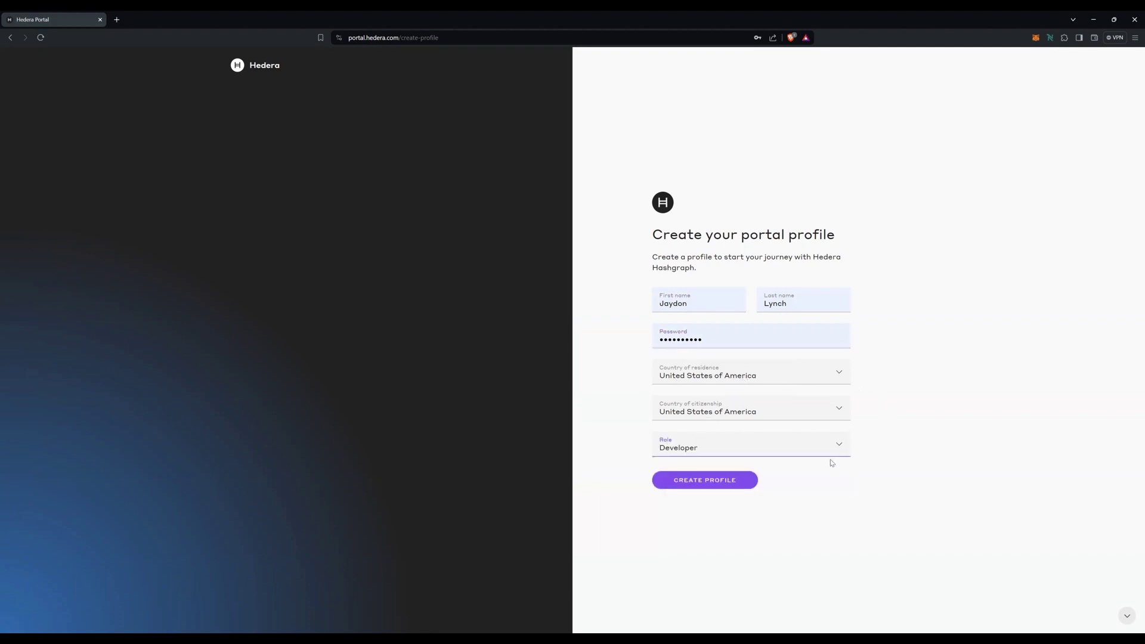
{"action": "left_click", "coordinate": [708, 484]}
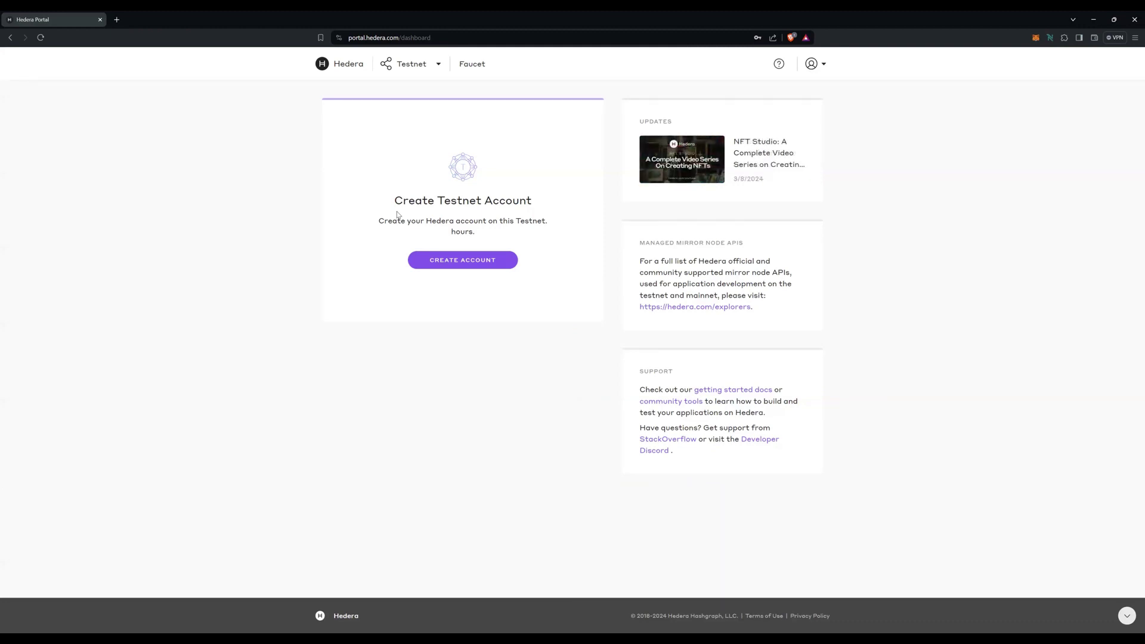
Step: Create a new ECDSA Testnet account from the dashboard's Create Testnet Account card
{"action": "left_click", "coordinate": [455, 260]}
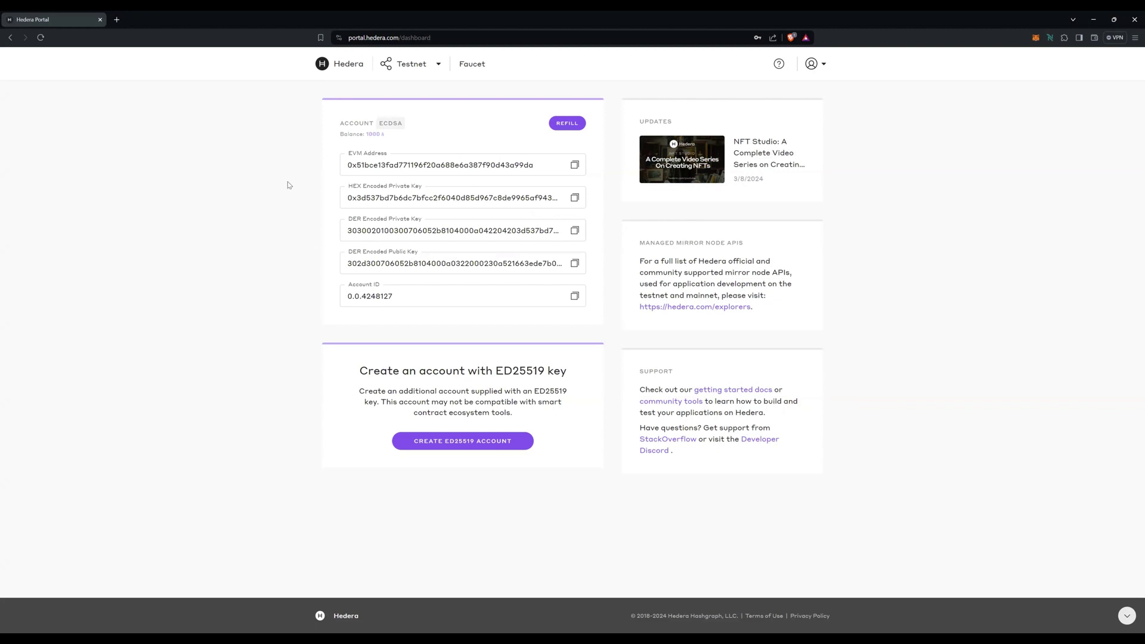